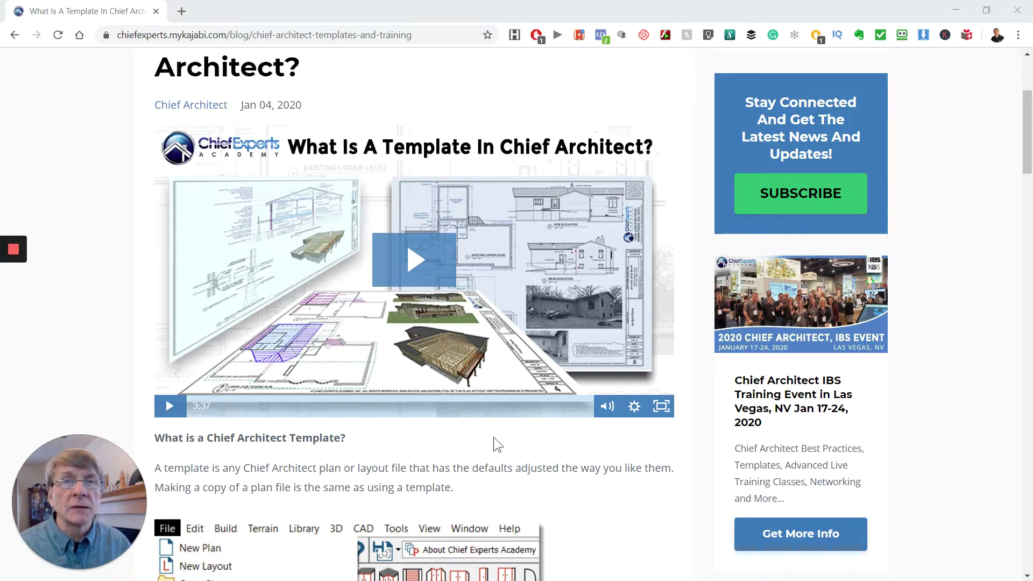
Scroll the template blog post down to the File > Templates menu illustration.
scroll(498, 441, down, 2)
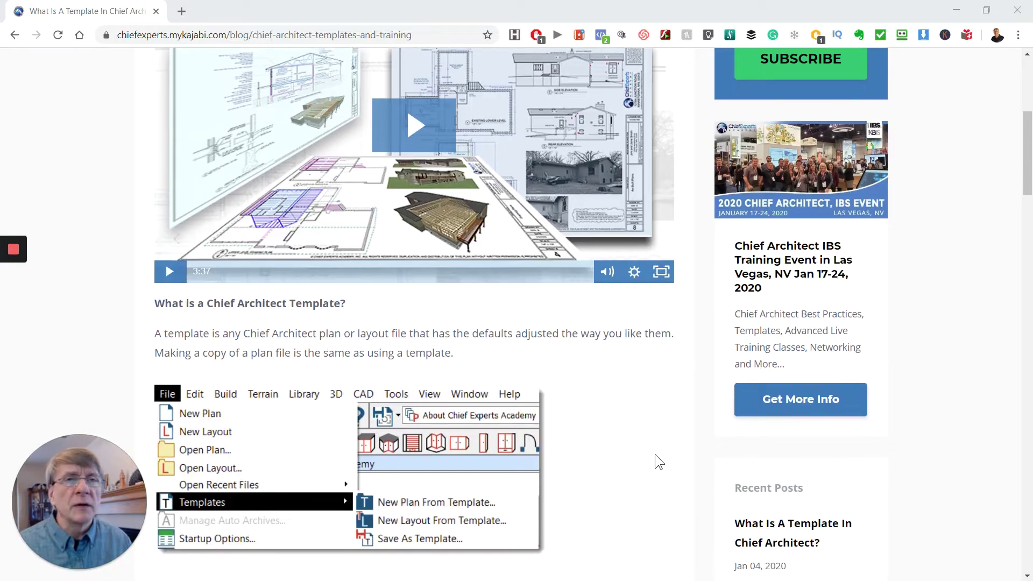
scroll(656, 460, up, 1)
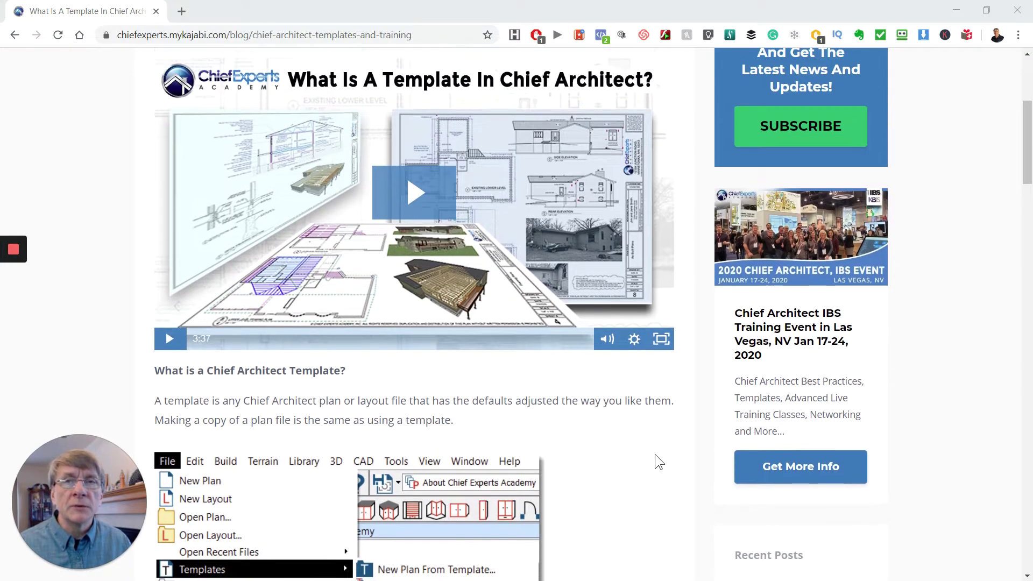
scroll(656, 460, down, 1)
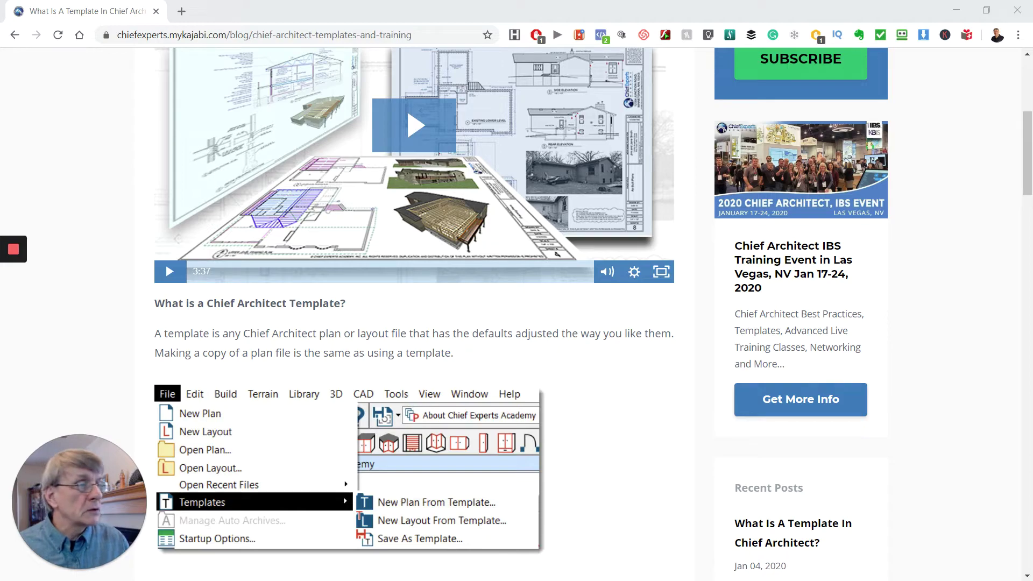
key(alt+Tab)
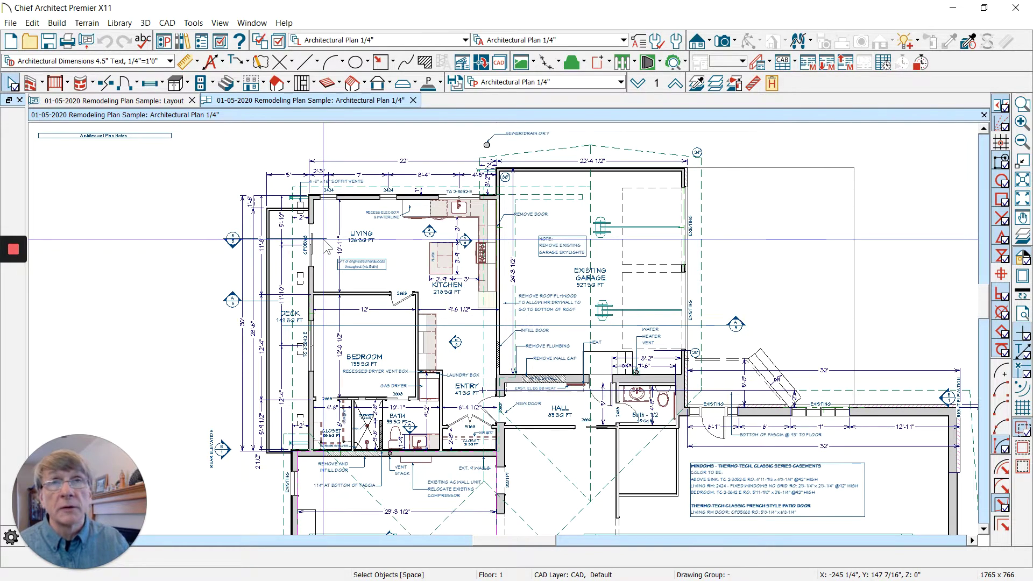
click(75, 99)
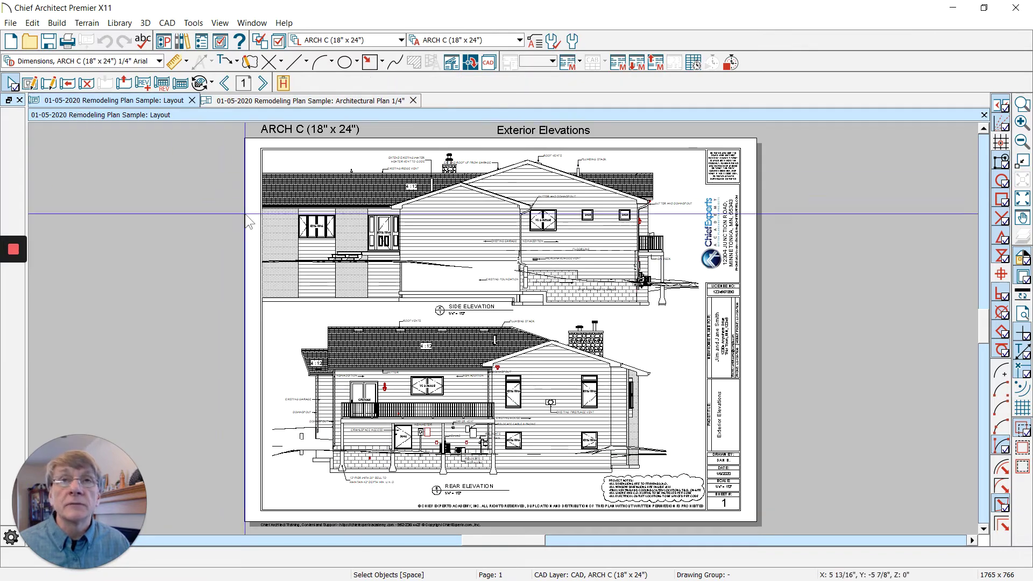
click(301, 103)
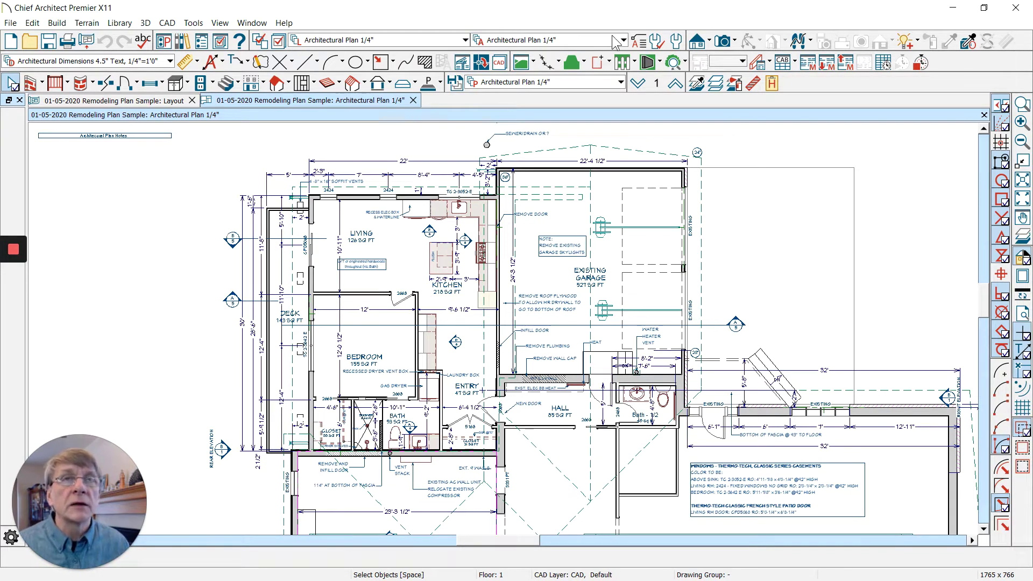
click(678, 43)
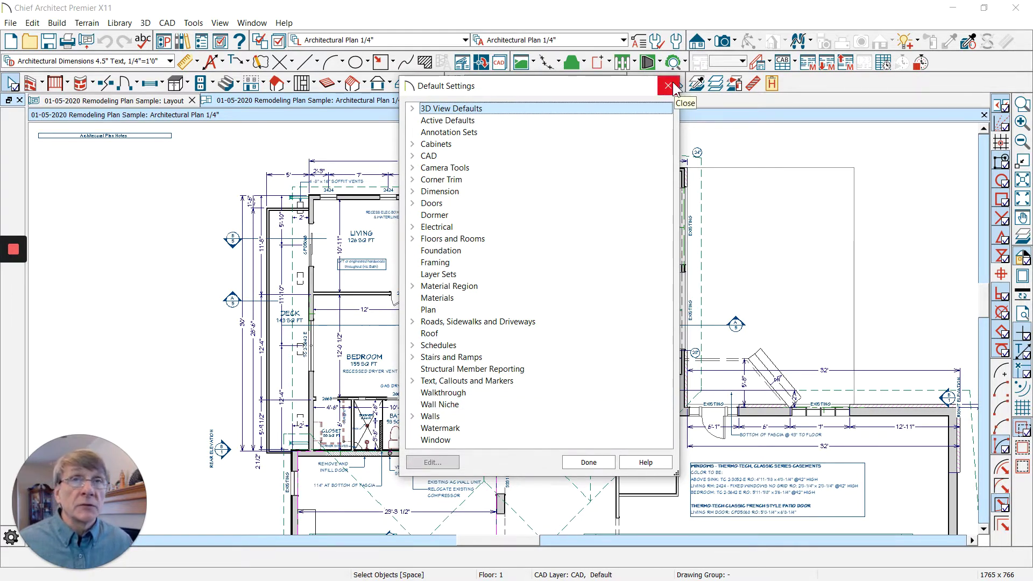
click(667, 86)
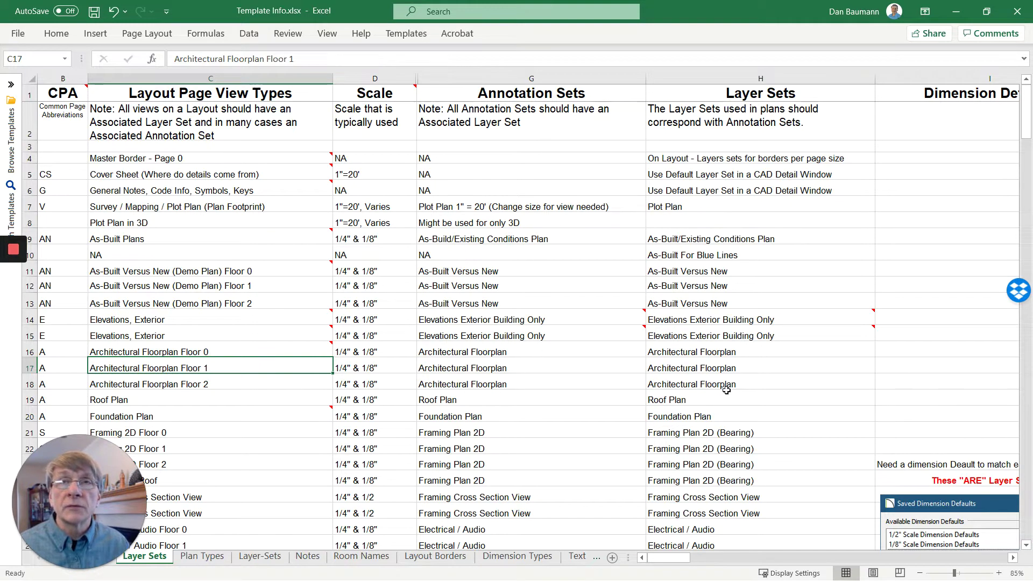
Scroll through the Layer Sets rows pairing Architectural Floorplan Floor 0–2 views with layer sets.
scroll(539, 286, down, 3)
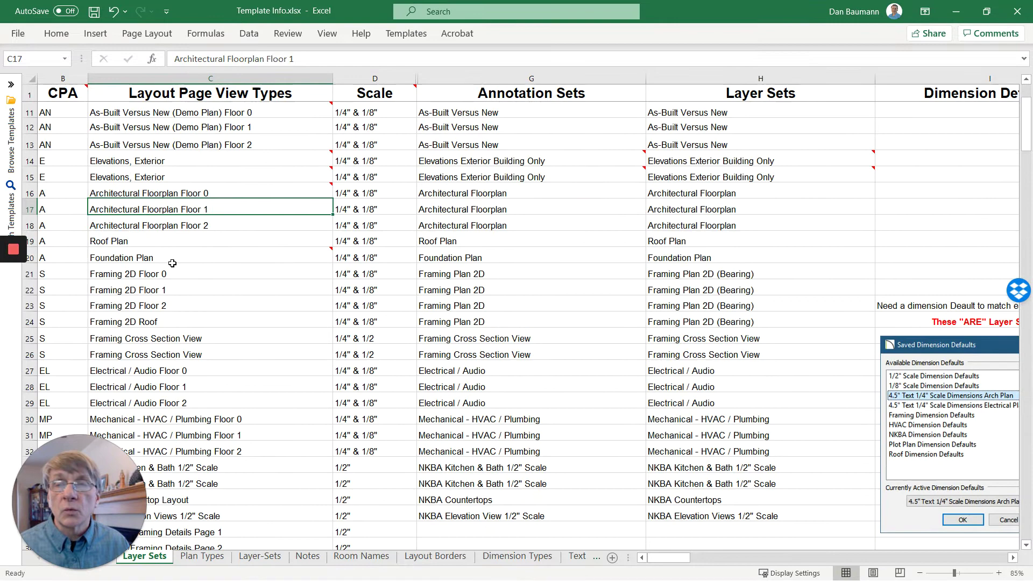
scroll(145, 300, down, 2)
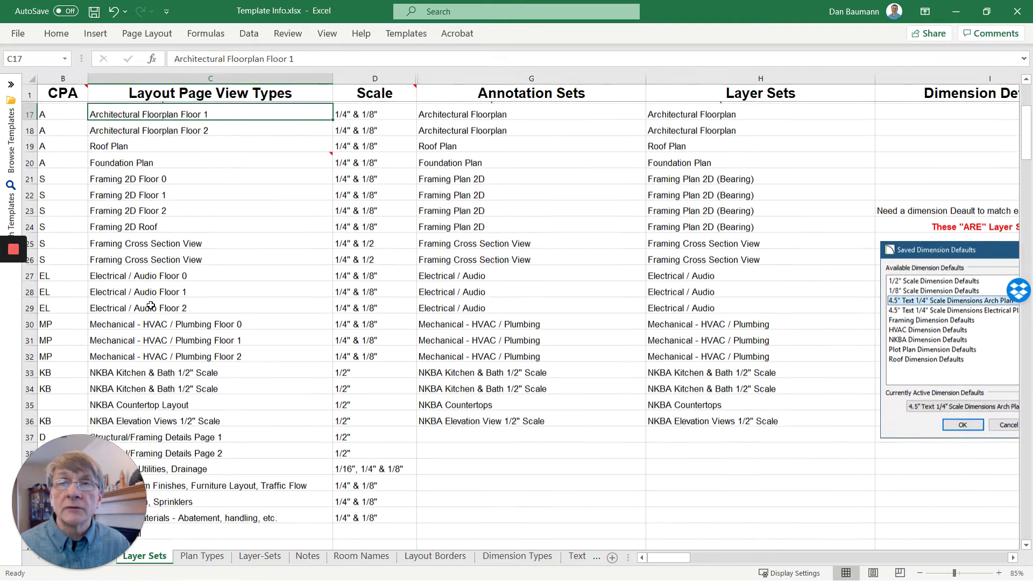
scroll(161, 307, down, 2)
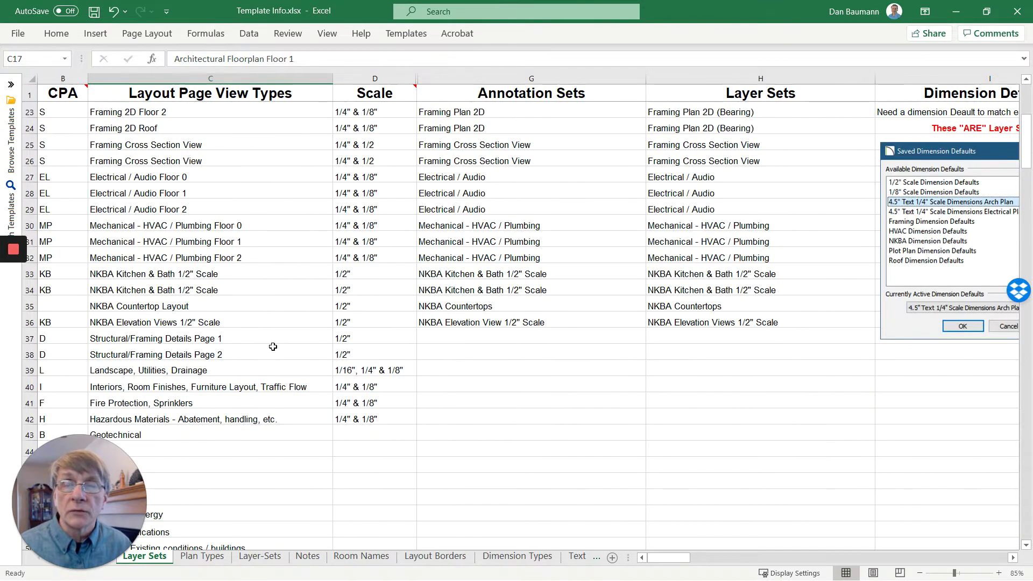
scroll(273, 347, up, 3)
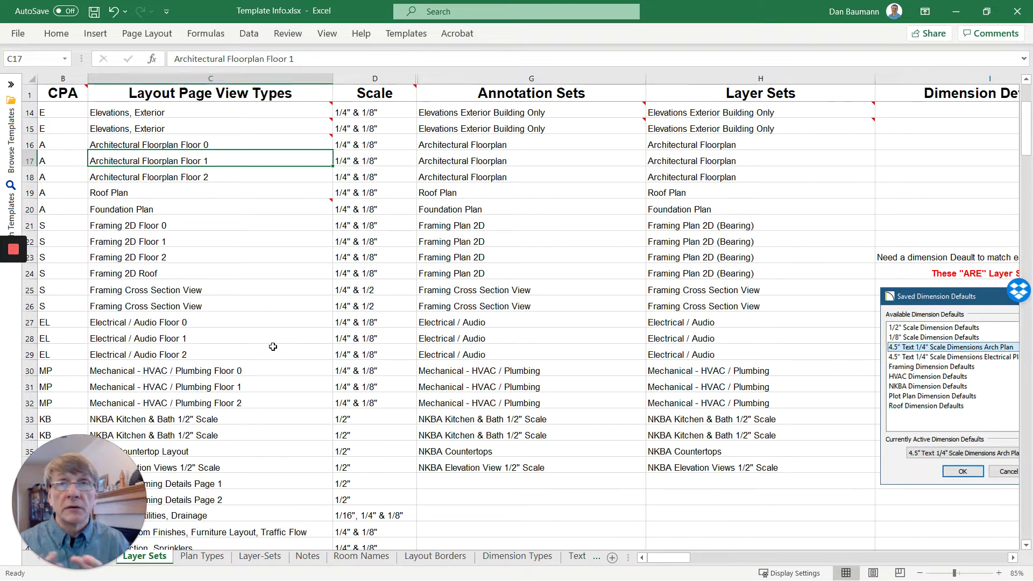
scroll(273, 347, up, 2)
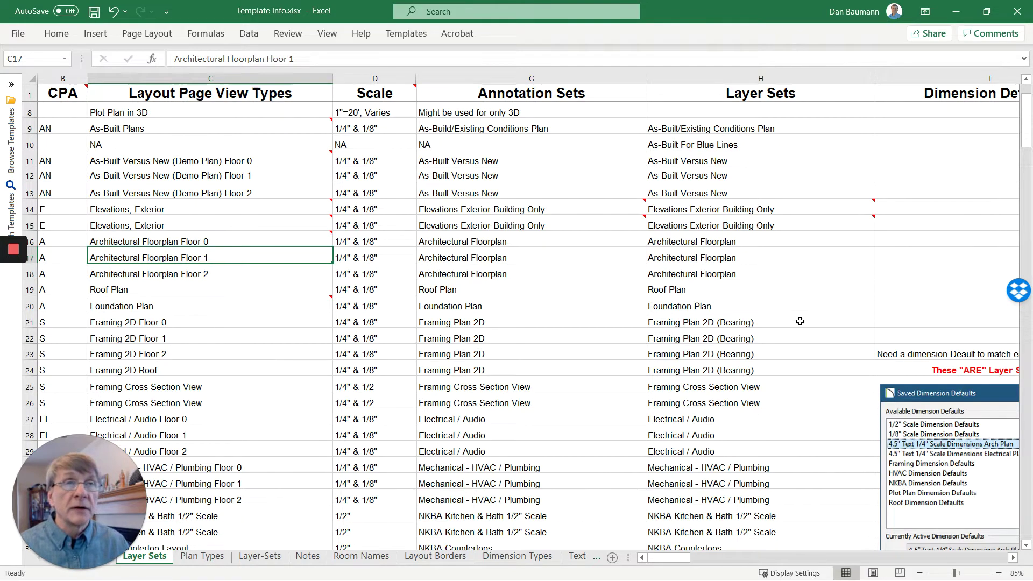
Review columns I–L, then bring the Text Height–Ltscale–Dimscale table and 3D view layer sets into view.
drag(670, 560, 786, 563)
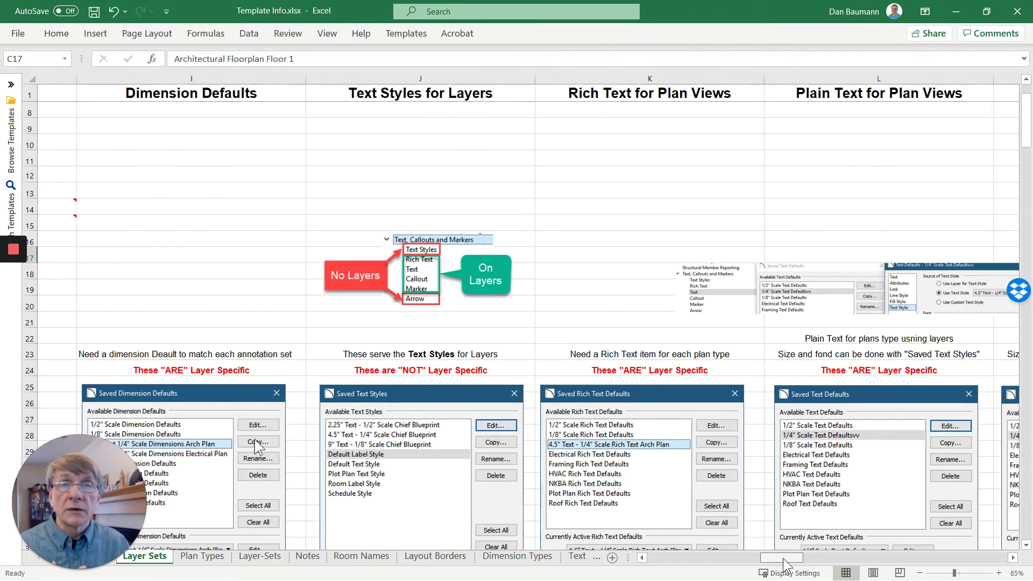
scroll(720, 443, up, 2)
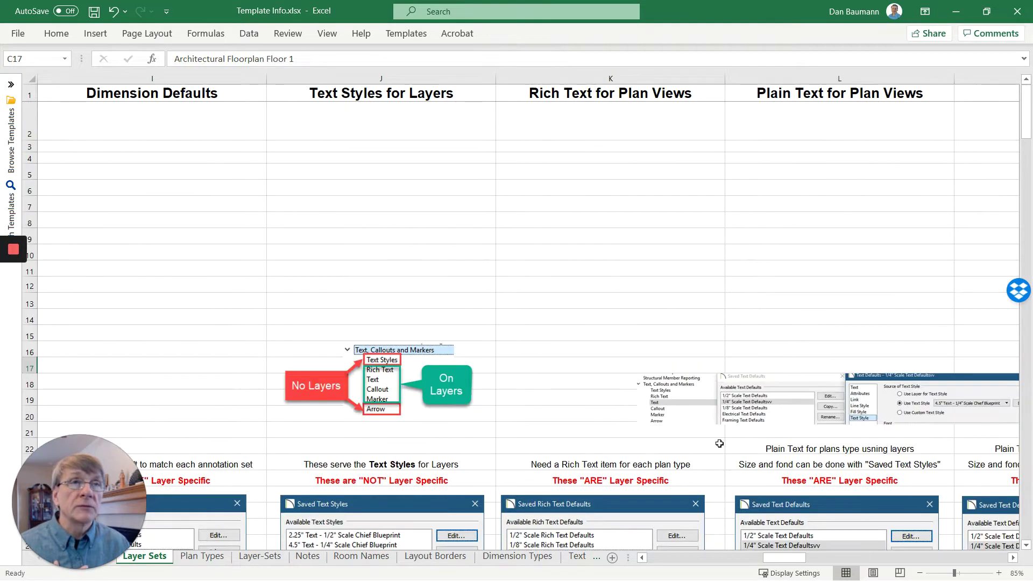
scroll(720, 443, down, 5)
drag(786, 569, 621, 537)
scroll(602, 315, down, 3)
scroll(603, 315, up, 8)
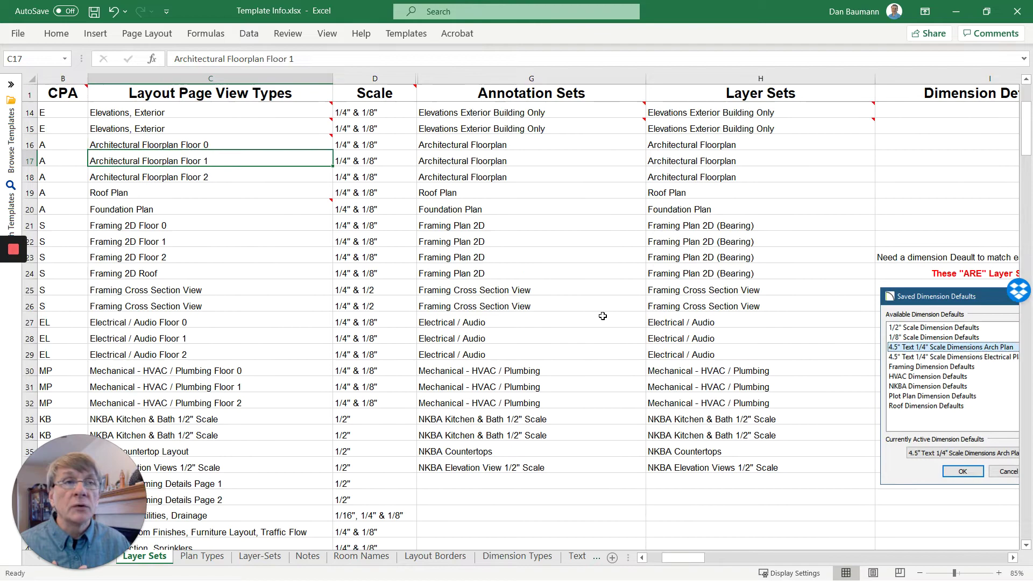
mouse_move(684, 559)
mouse_down()
mouse_move(818, 573)
mouse_move(683, 560)
mouse_up()
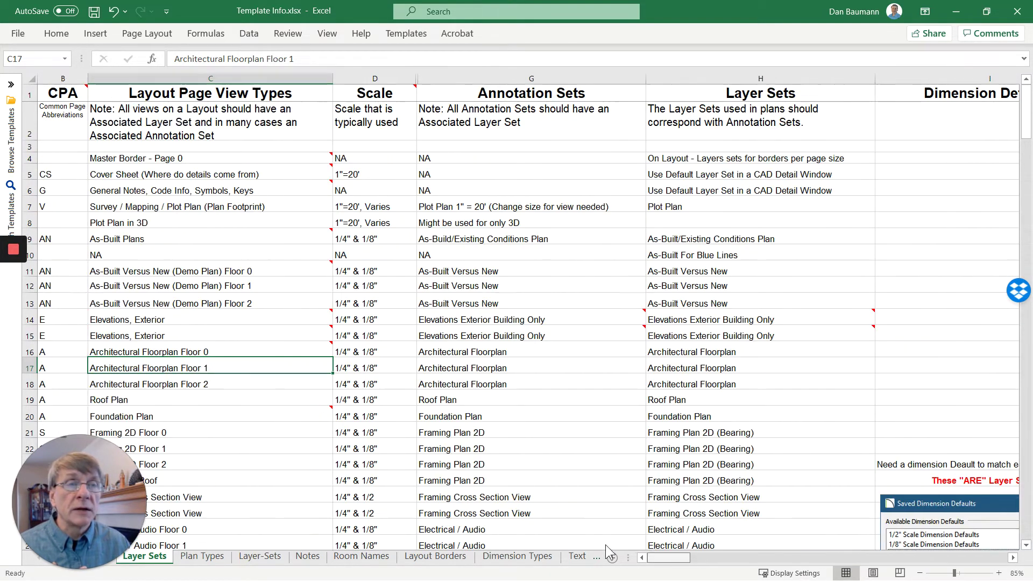
scroll(546, 254, down, 12)
scroll(542, 263, down, 5)
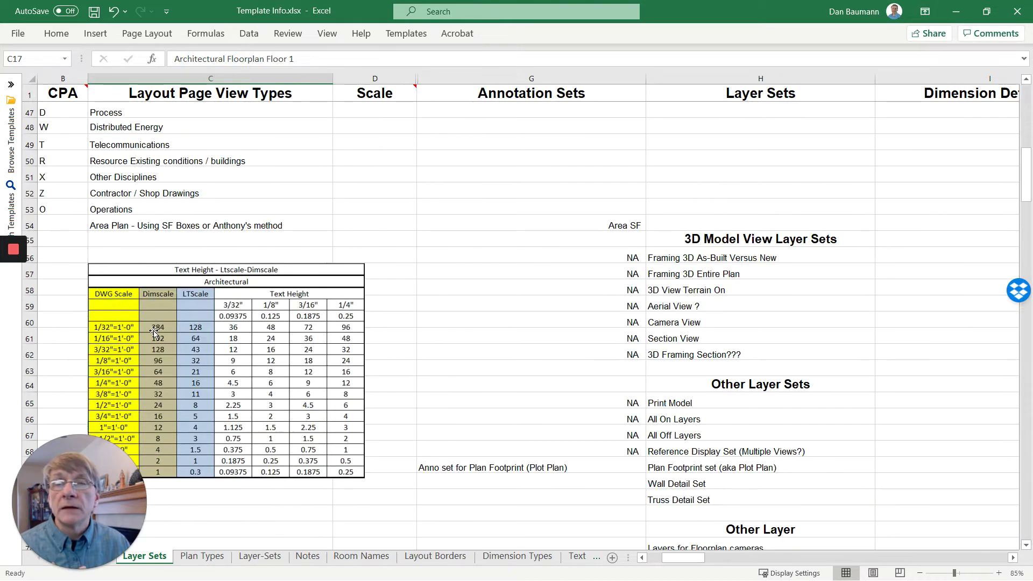
mouse_move(1, 272)
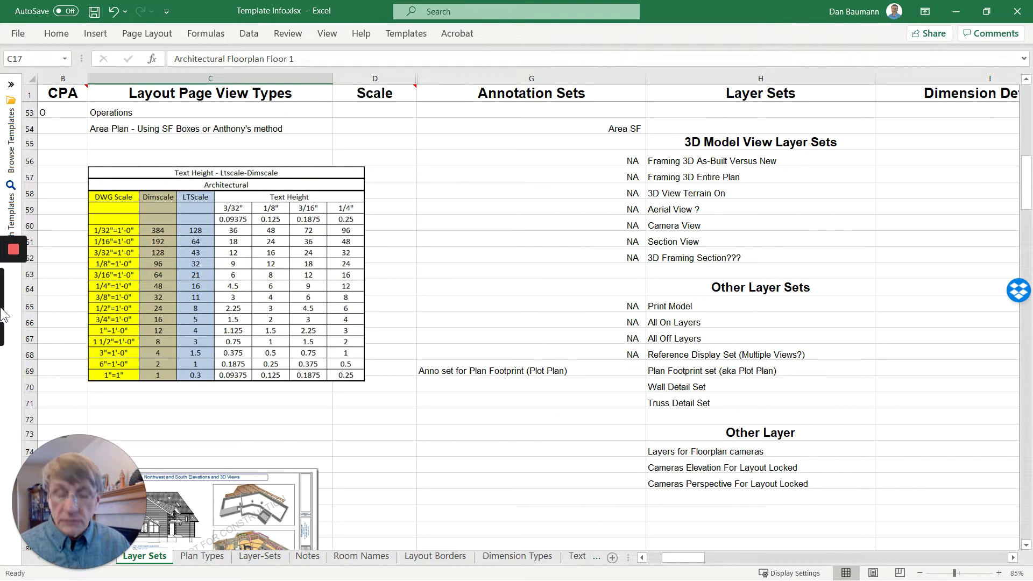
ctrl+scroll(40, 226, up, 1)
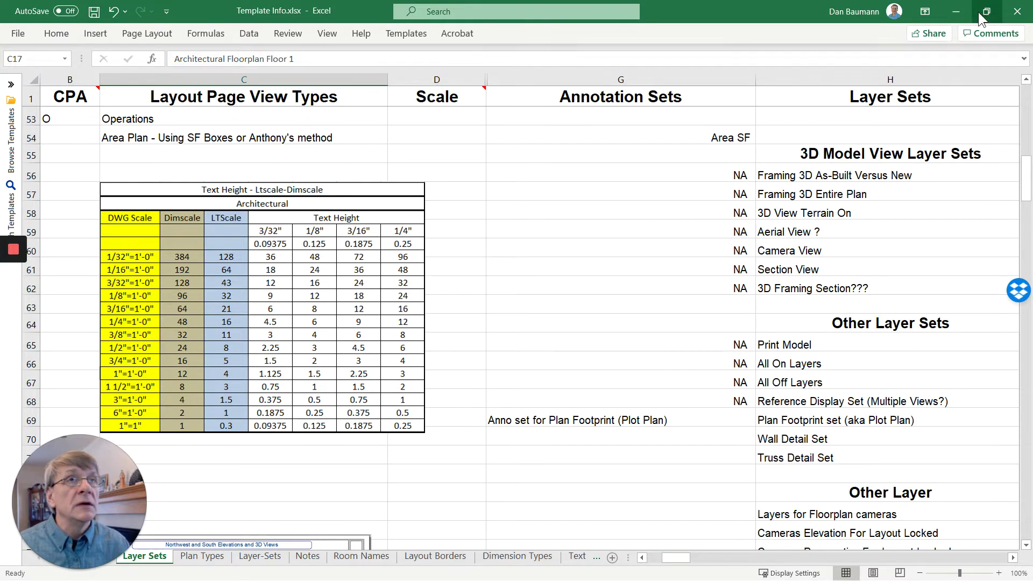
Minimize Excel and zoom over the remodeling floor plan at Architectural Plan 1/4".
click(955, 12)
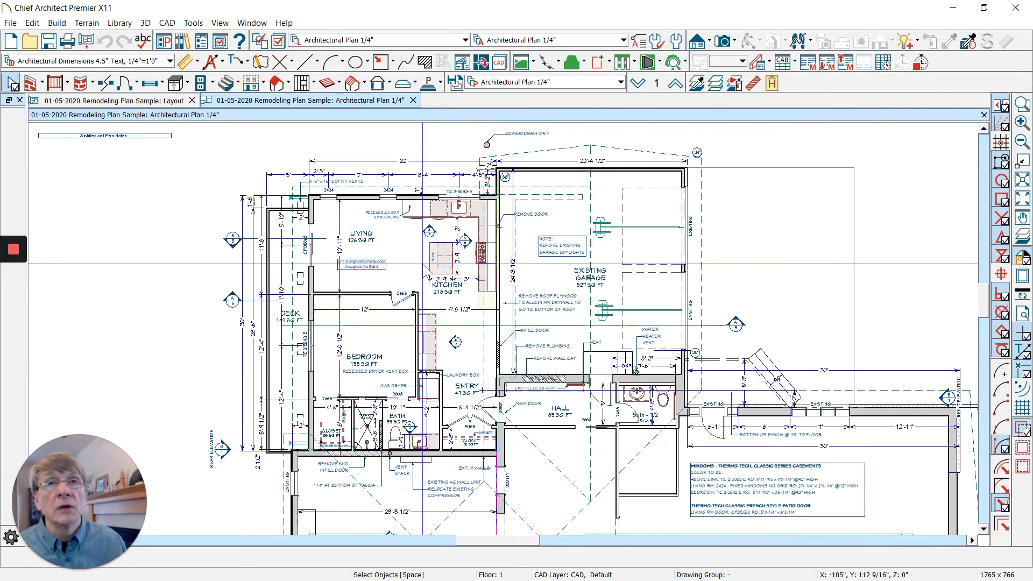
scroll(409, 143, up, 2)
scroll(412, 146, down, 1)
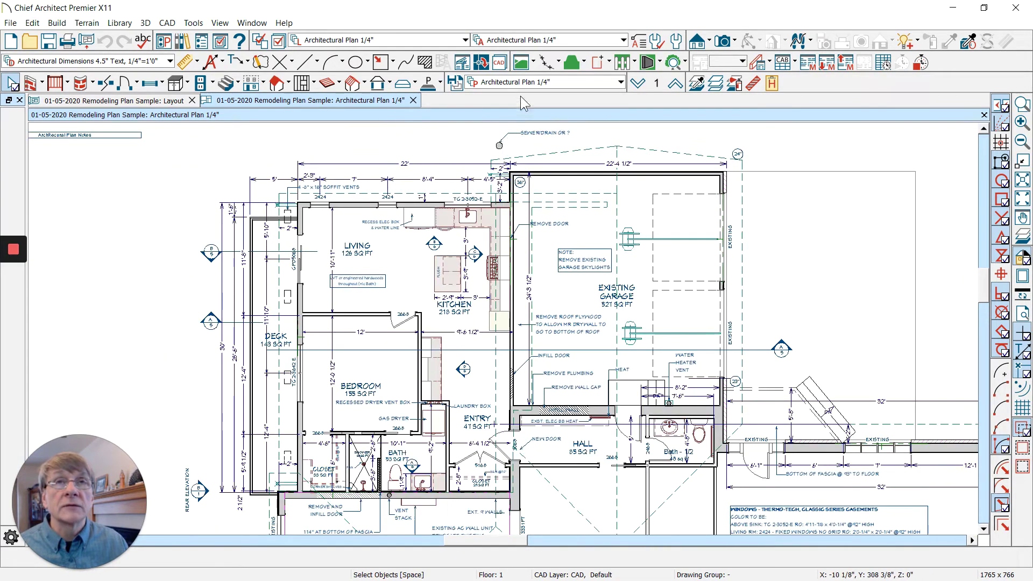
Switch the plan to the Electrical Plan 1/4" layer set.
click(489, 83)
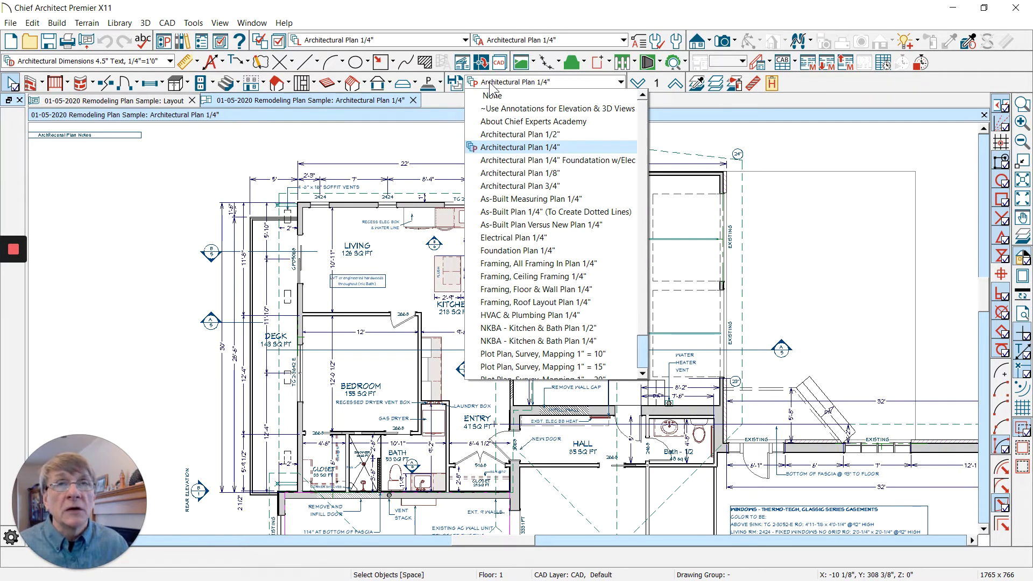
scroll(497, 263, down, 1)
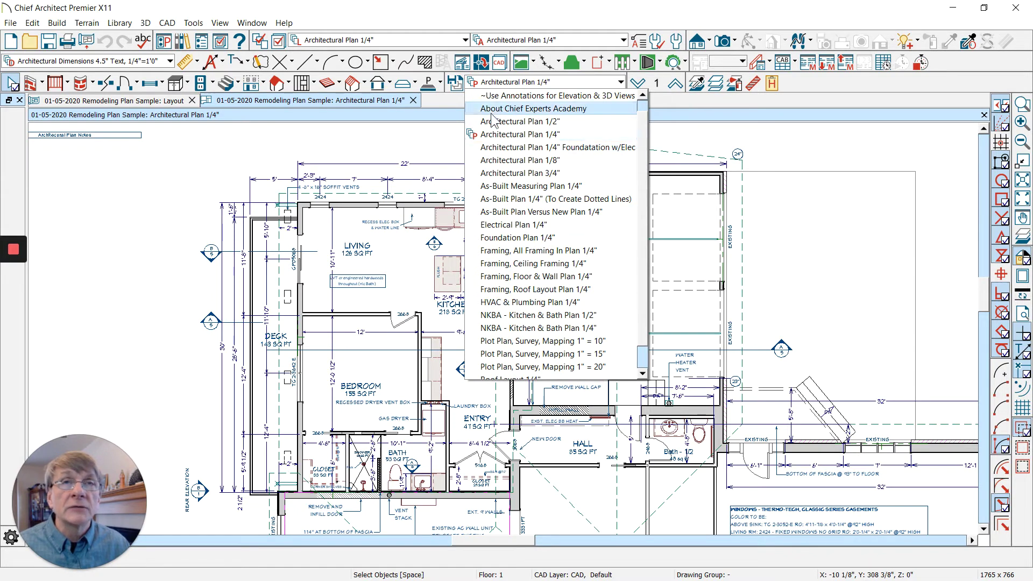
click(508, 223)
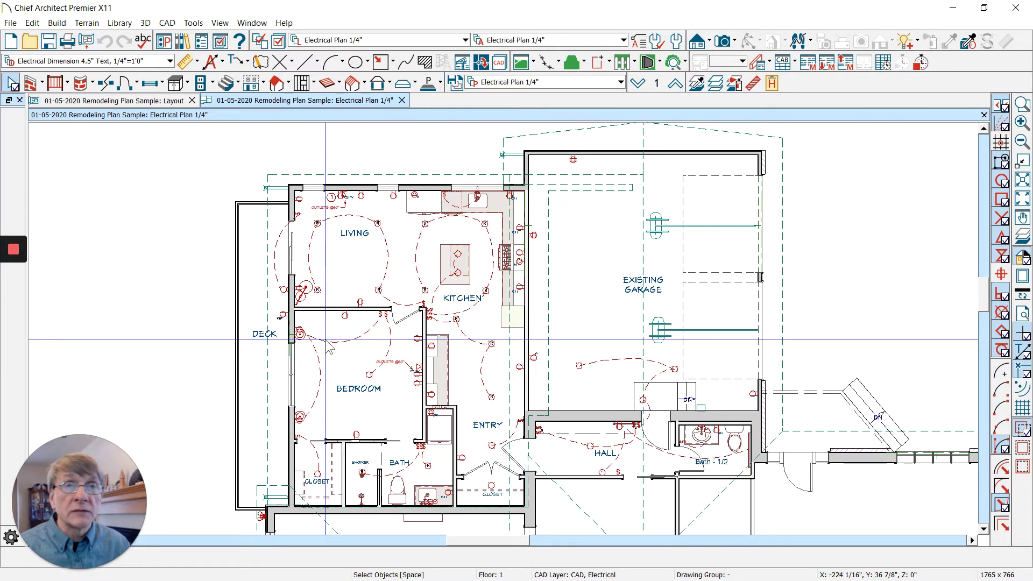
Show the Framing, All Framing In Plan 1/4" set one floor down on Floor 0.
click(538, 82)
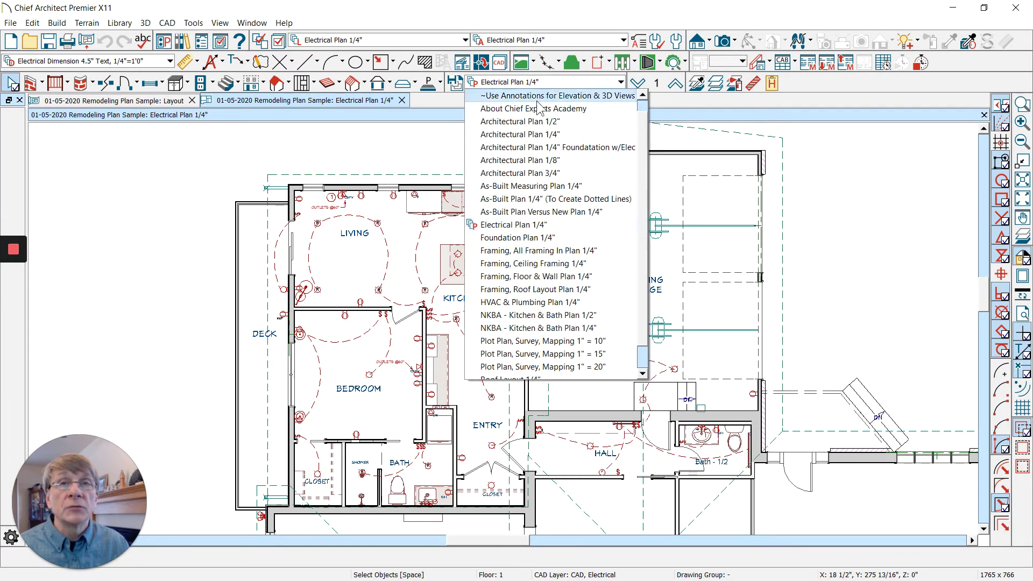
click(510, 252)
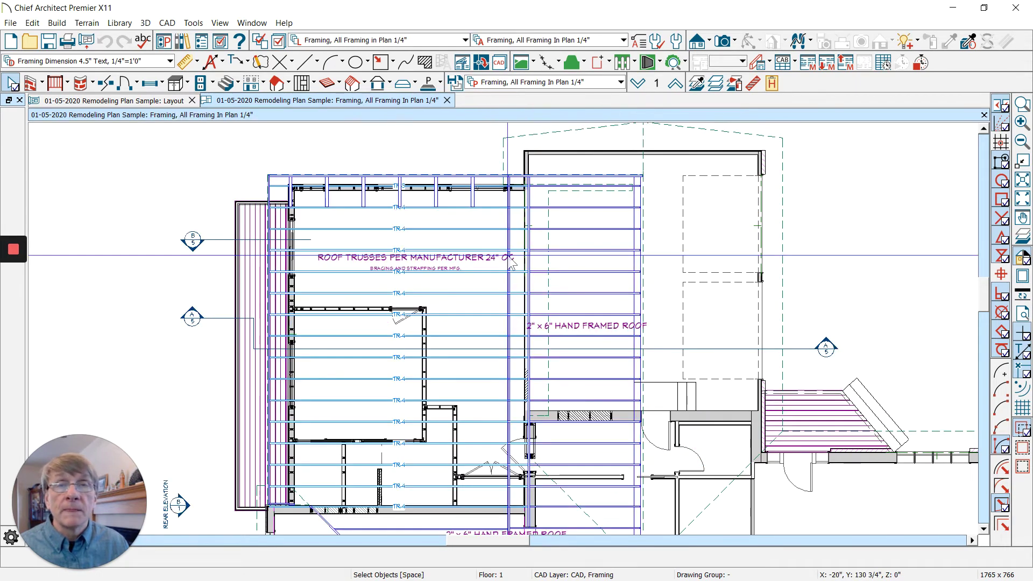
click(638, 84)
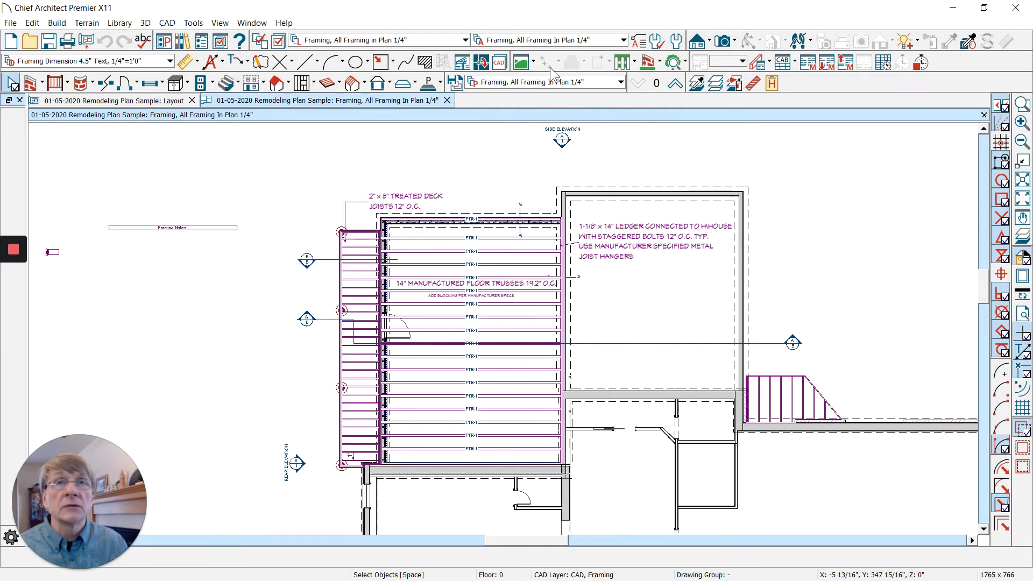
Switch to the NKBA - Kitchen & Bath Plan 1/2" set on Floor 1 and zoom over the kitchen.
click(555, 84)
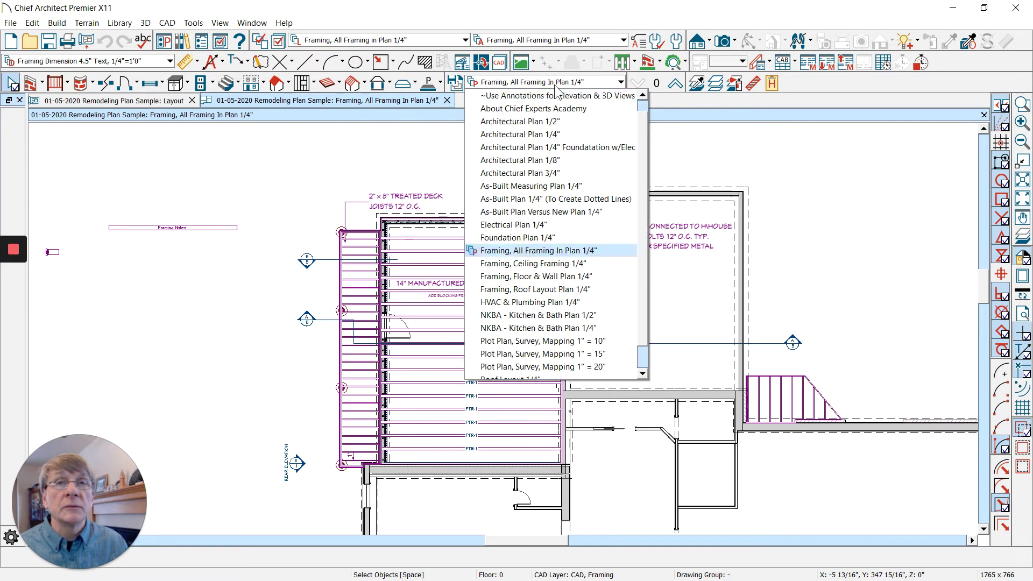
click(520, 316)
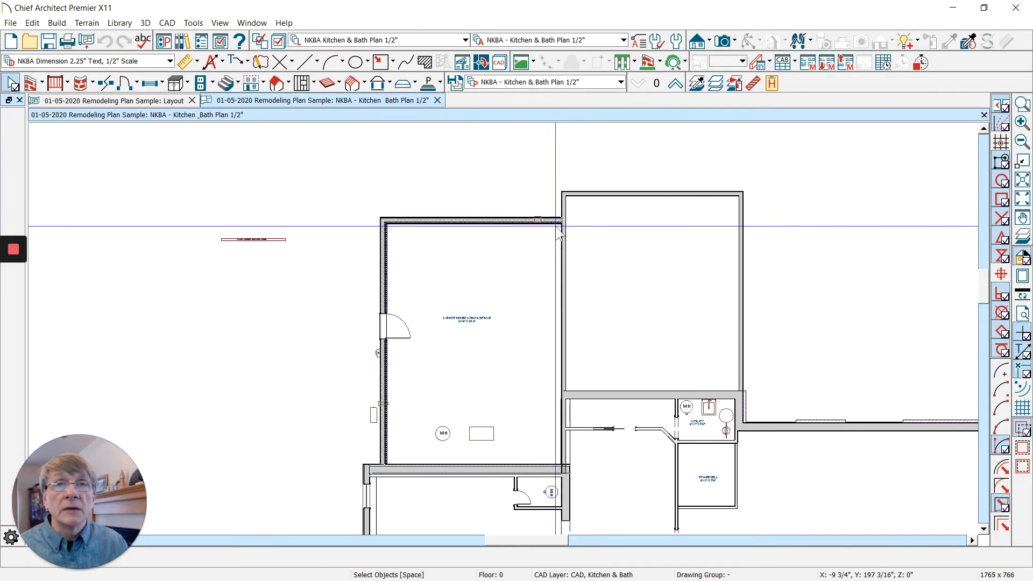
click(679, 92)
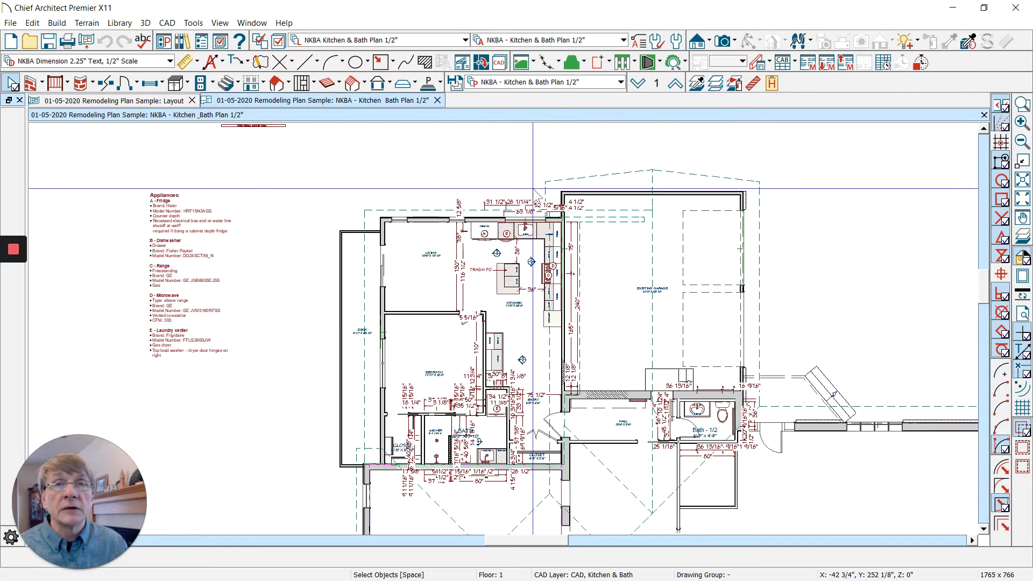
scroll(513, 174, up, 3)
scroll(514, 175, down, 2)
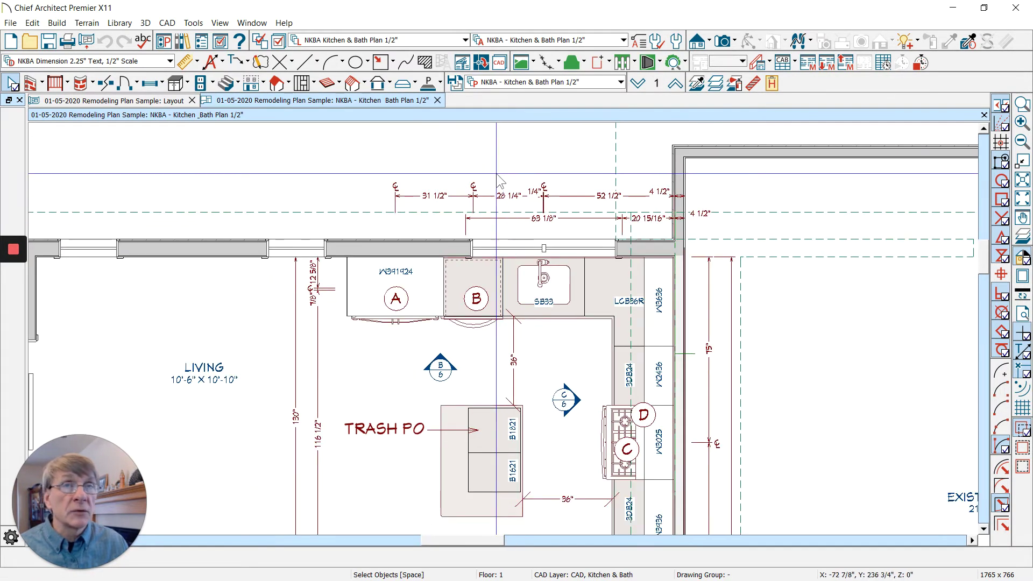
scroll(498, 177, down, 1)
scroll(498, 177, down, 1)
scroll(507, 380, up, 1)
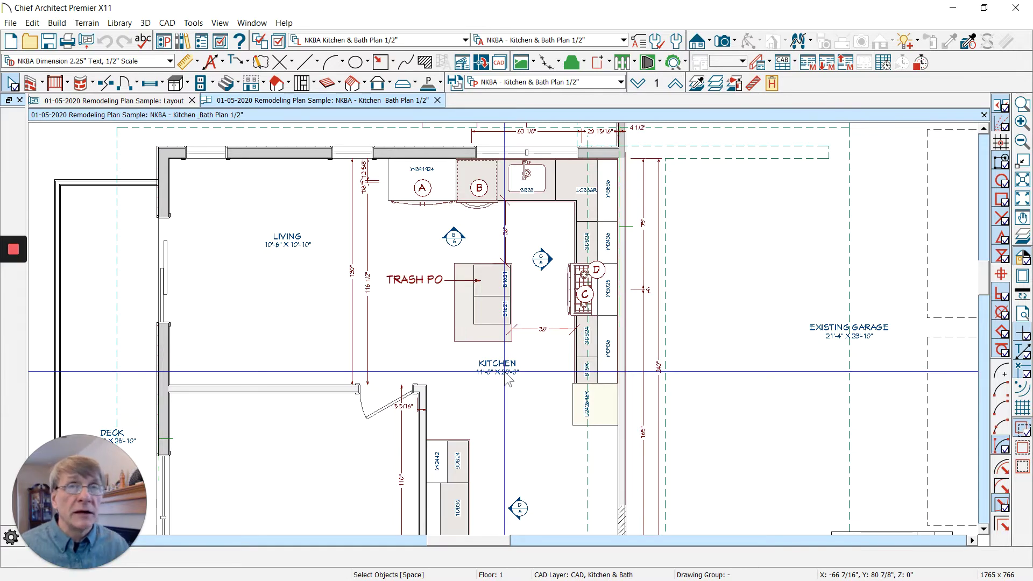
scroll(493, 279, down, 3)
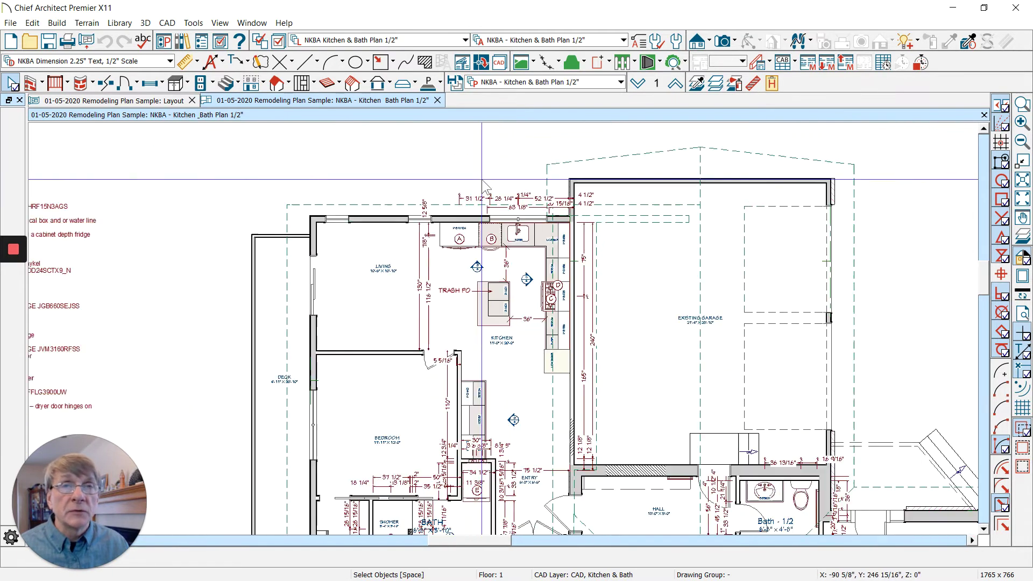
scroll(482, 182, down, 3)
scroll(462, 241, up, 1)
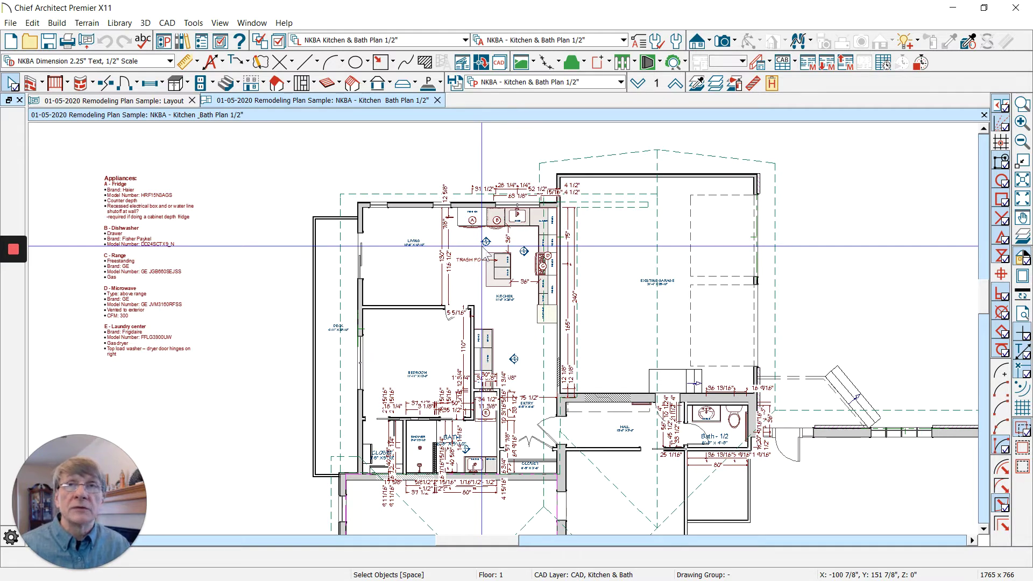
Open the layout and page through sheets 2–5 to page 6, Kitchen and Bath Plan NKBA.
click(111, 100)
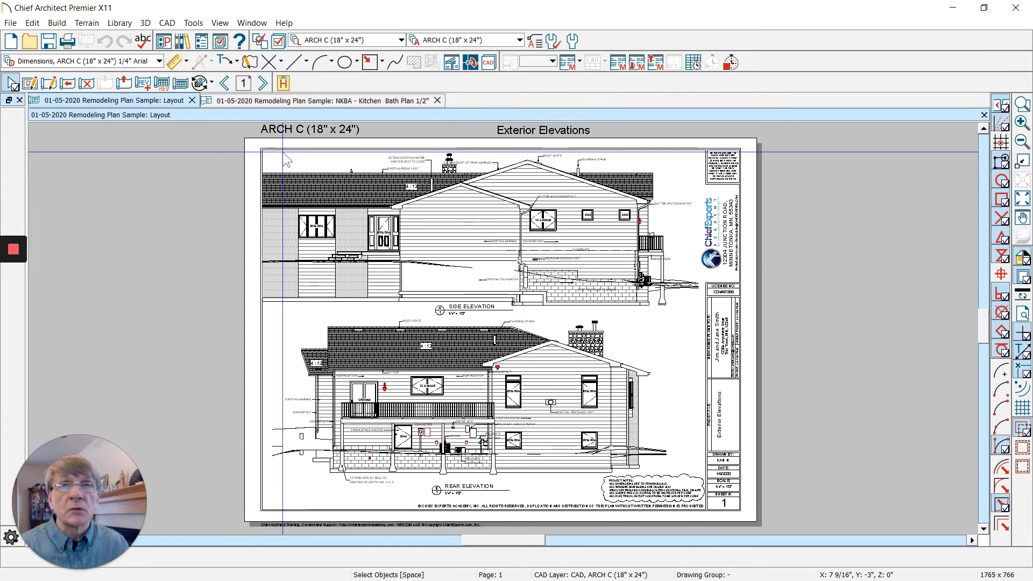
click(263, 85)
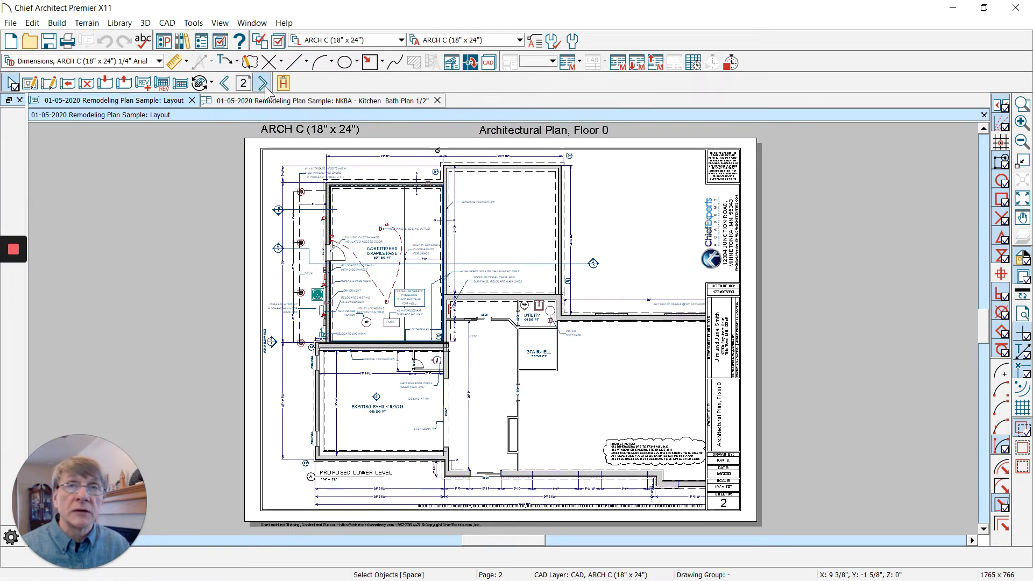
click(264, 85)
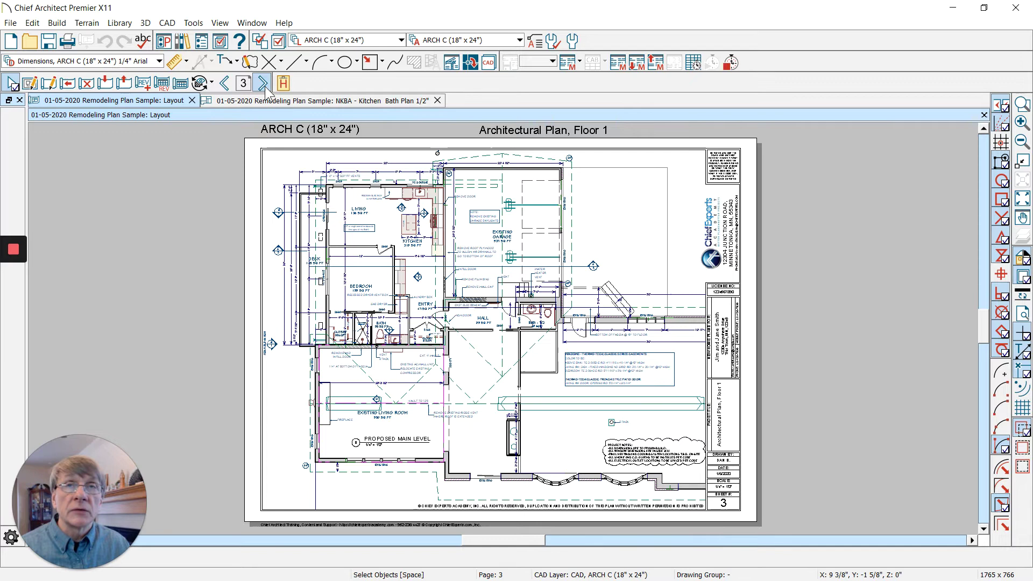
click(263, 84)
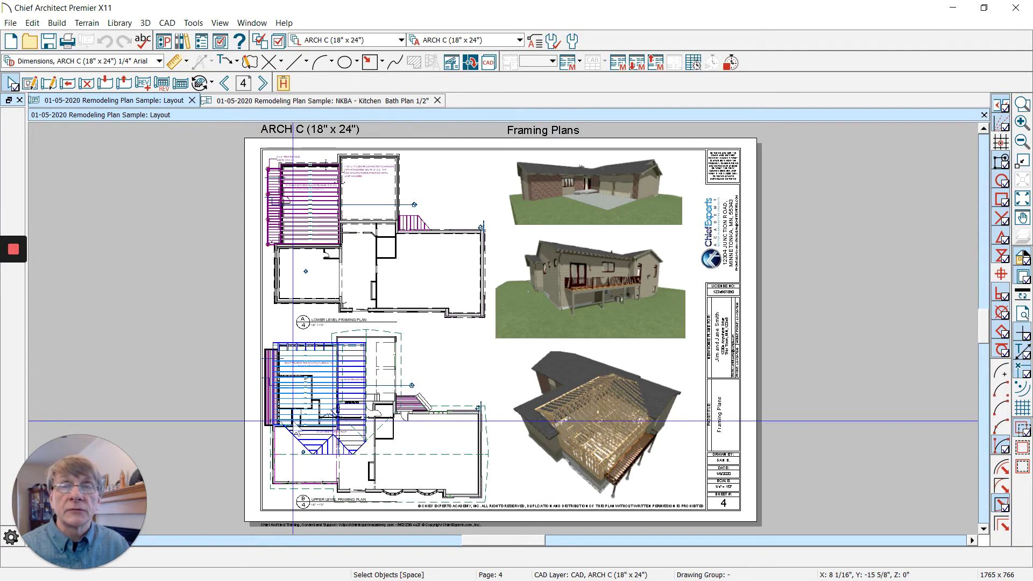
click(265, 84)
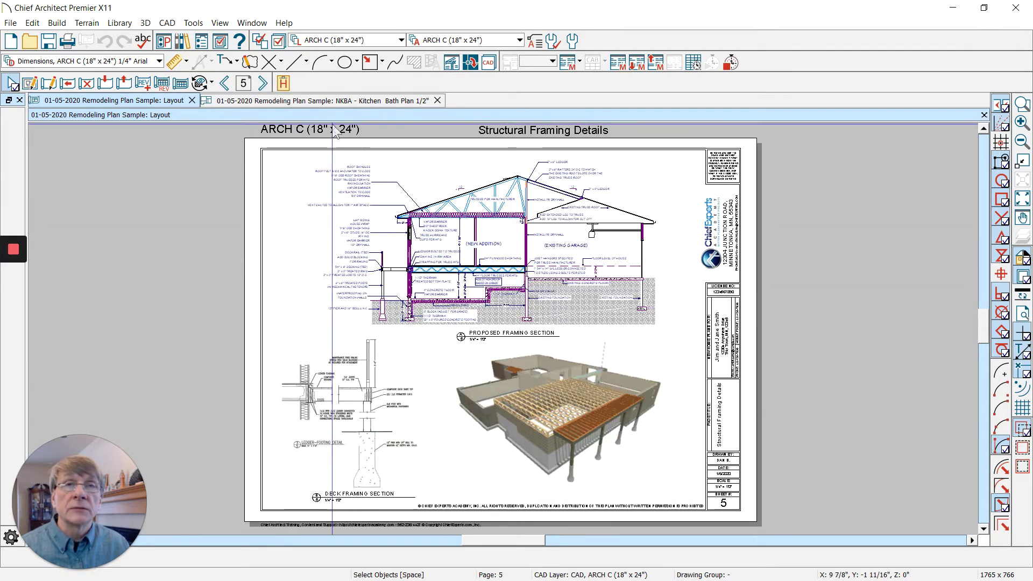
click(265, 84)
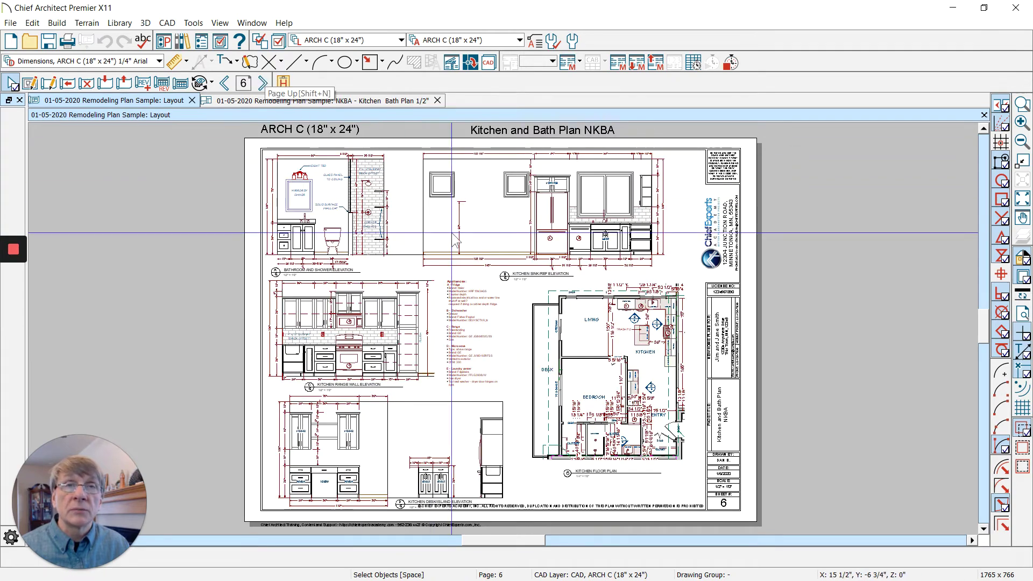
Zoom over the kitchen and bath sheet, then advance to page 7, the electrical plan.
scroll(645, 312, up, 3)
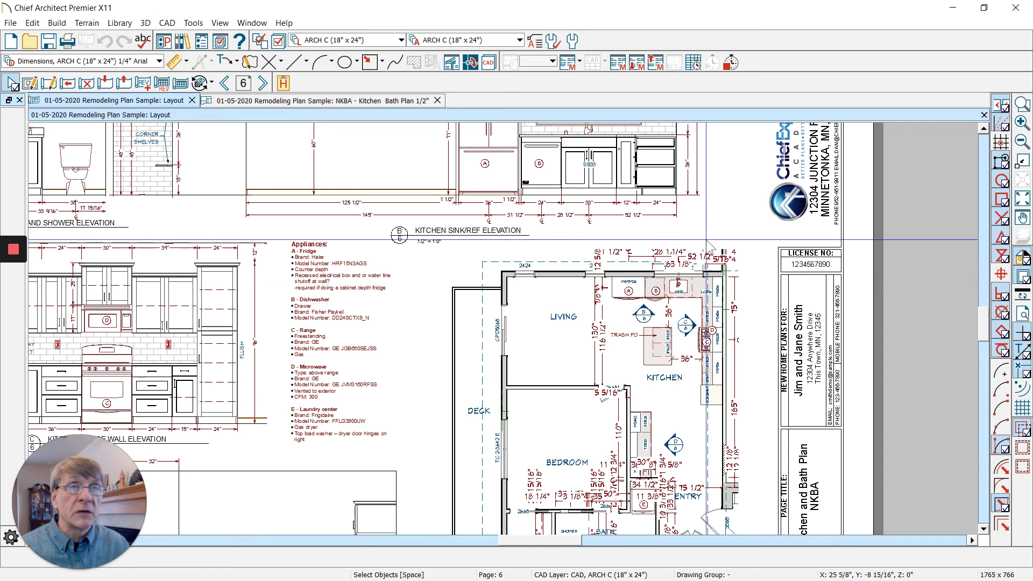
scroll(694, 252, down, 1)
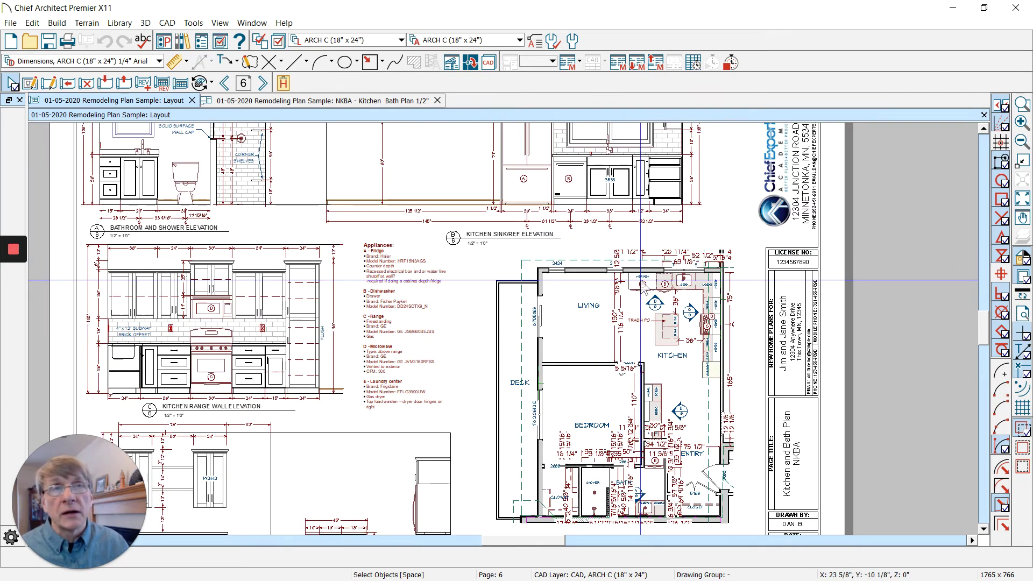
scroll(630, 349, down, 2)
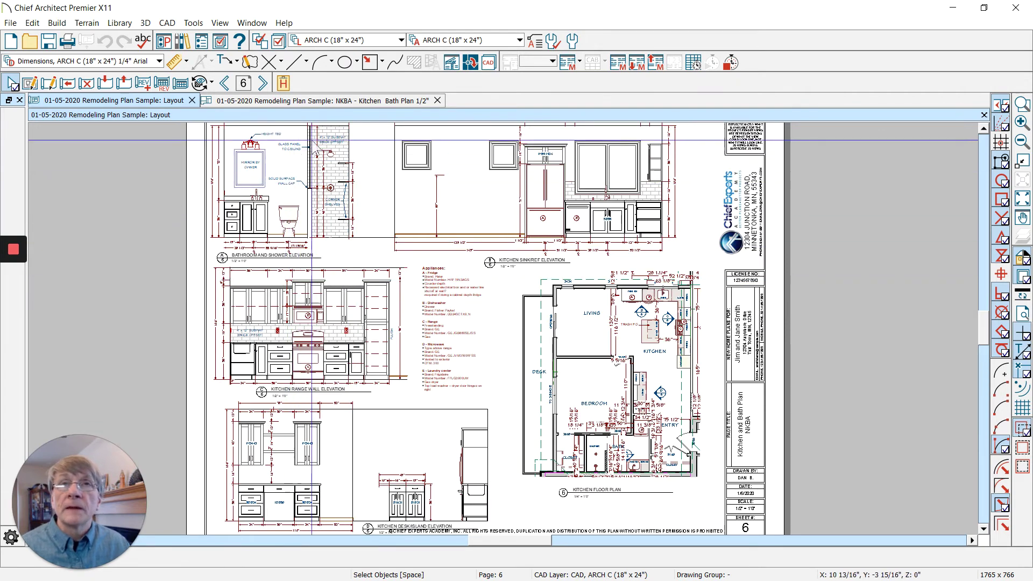
click(261, 83)
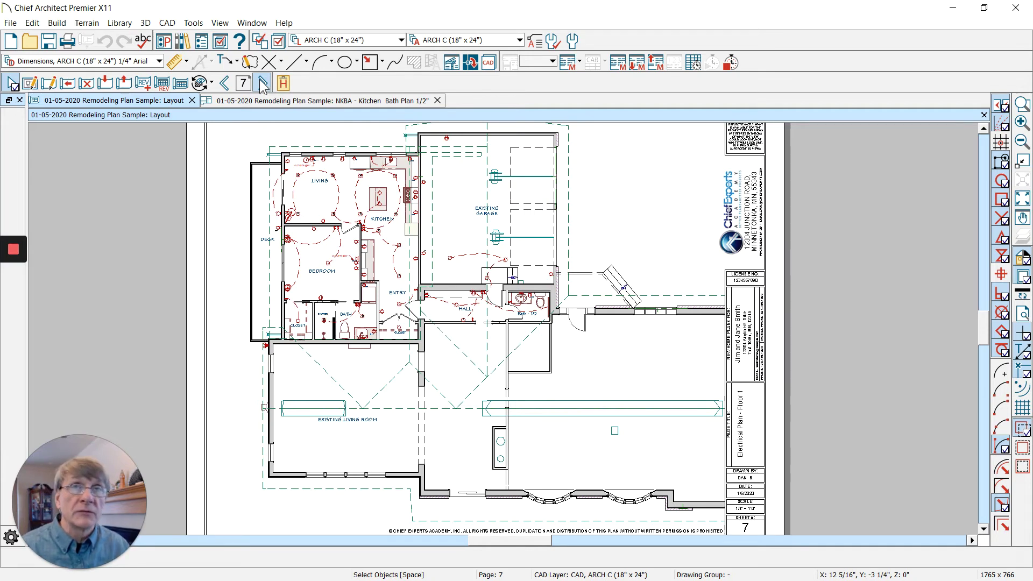
Return to the NKBA - Kitchen Bath Plan 1/2" view and zoom over Floor 1's kitchen.
click(262, 84)
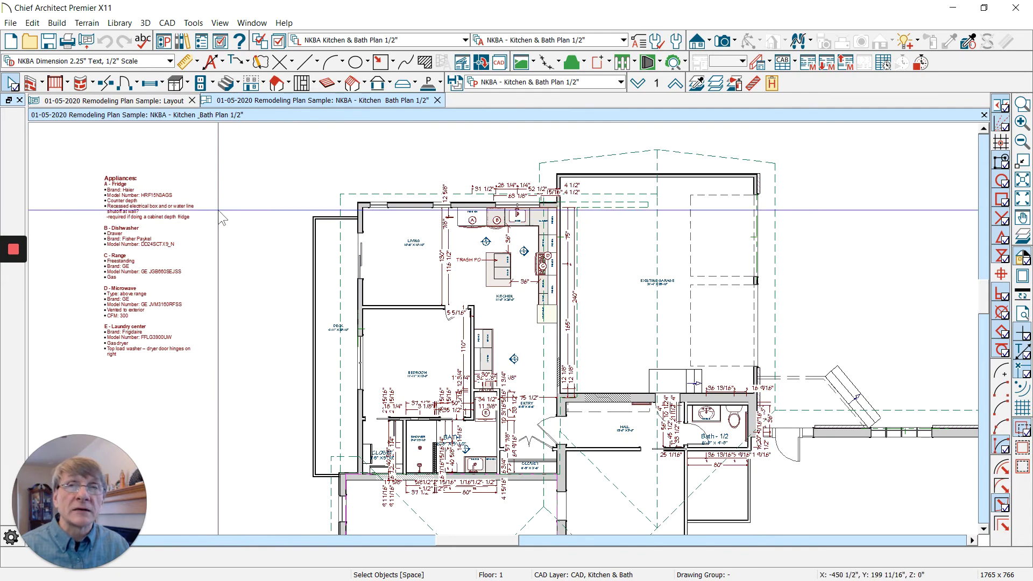
scroll(222, 218, down, 3)
scroll(428, 193, up, 2)
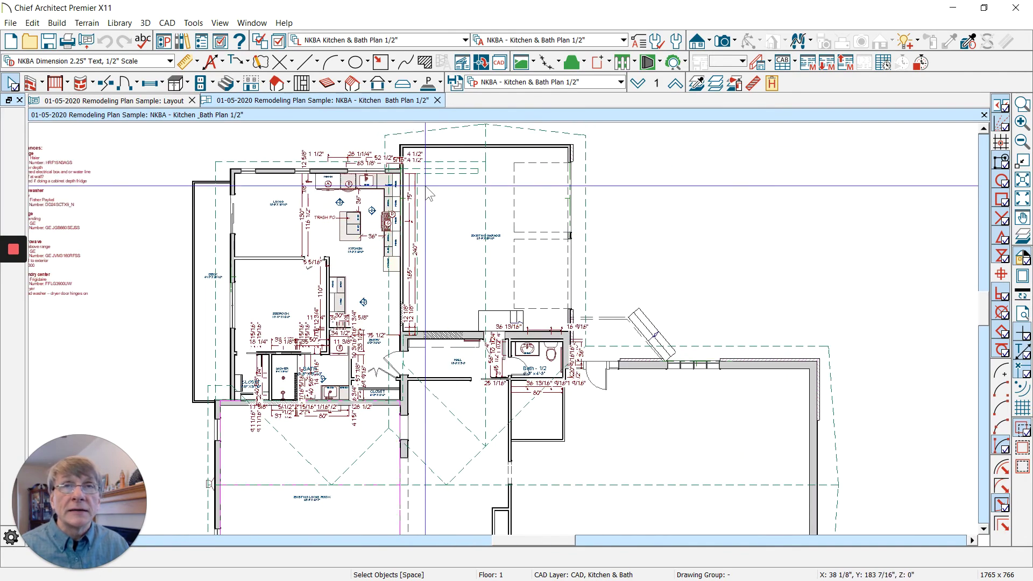
scroll(350, 138, up, 1)
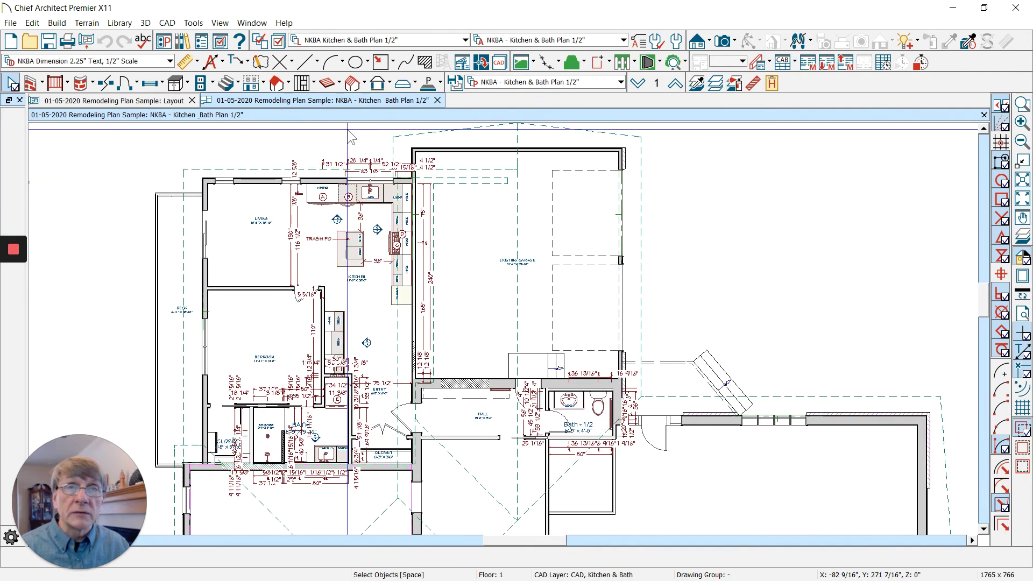
scroll(715, 289, down, 1)
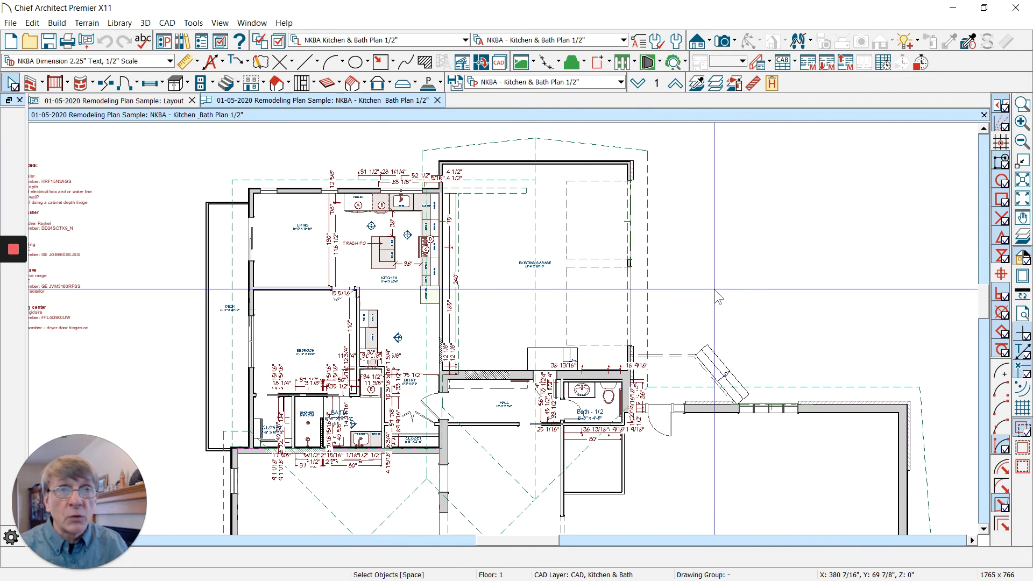